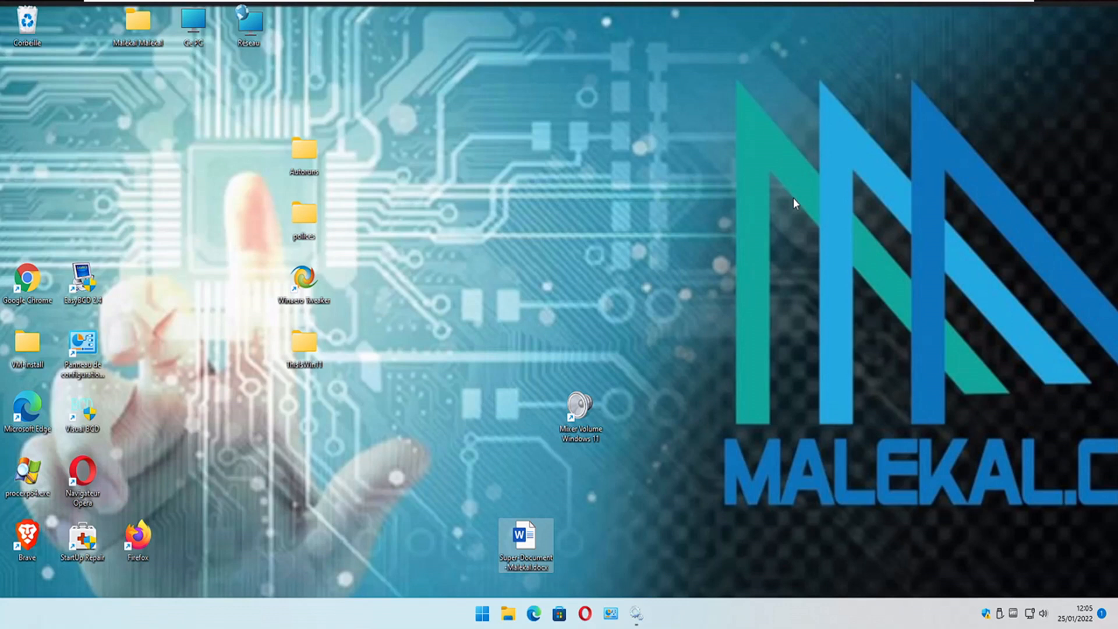
- Move Super-Document-Malekal.docx to the upper middle of the desktop and try to open it with its default application
drag(546, 563, 602, 178)
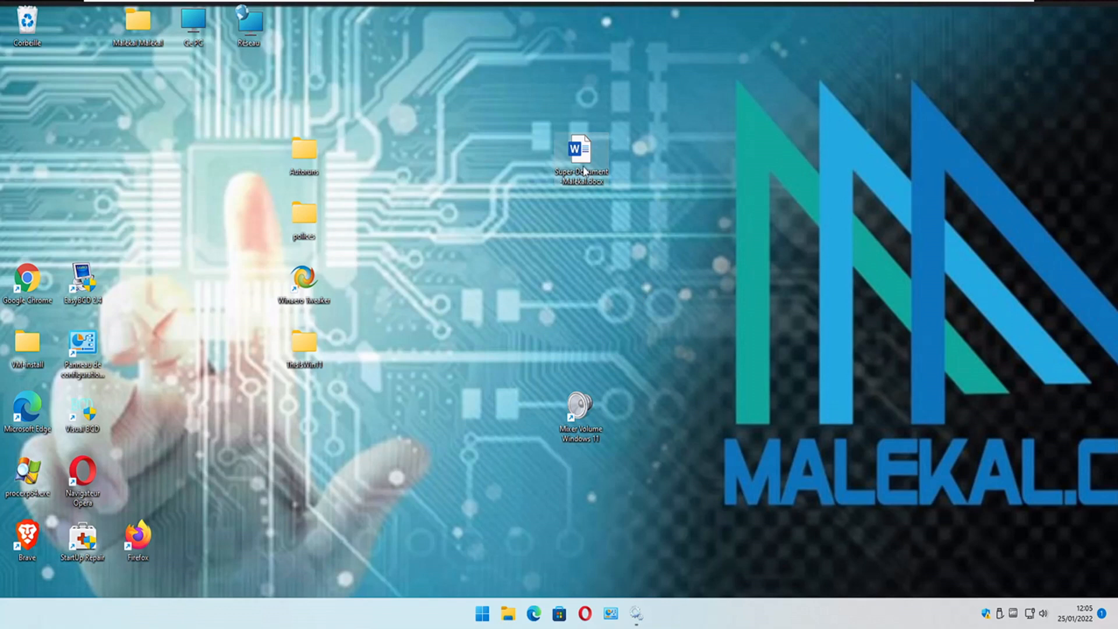
double_click(585, 171)
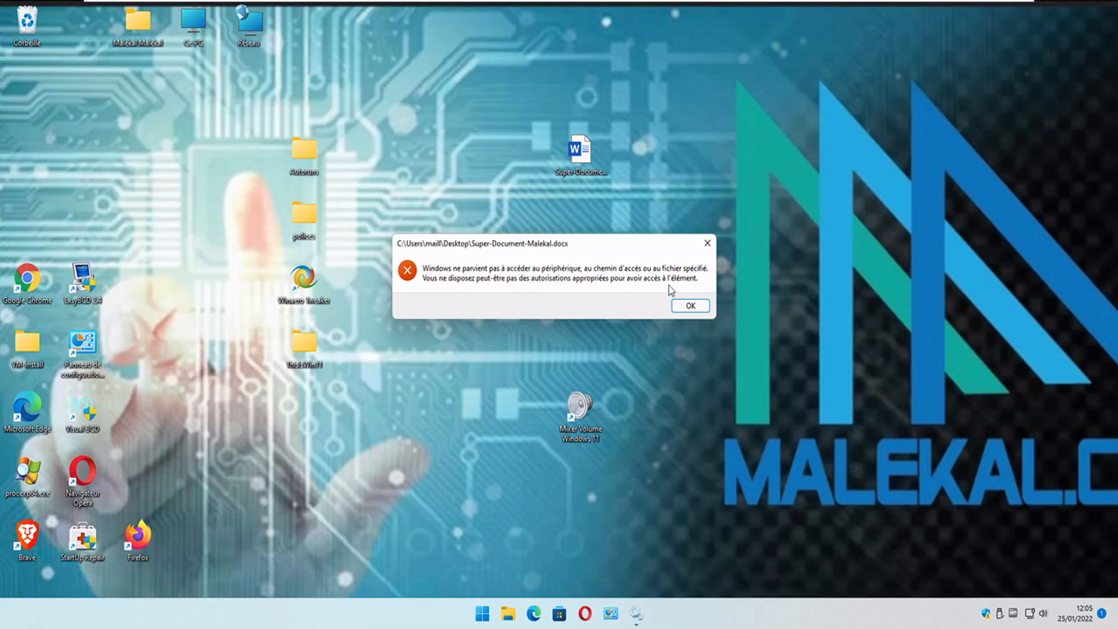
click(683, 307)
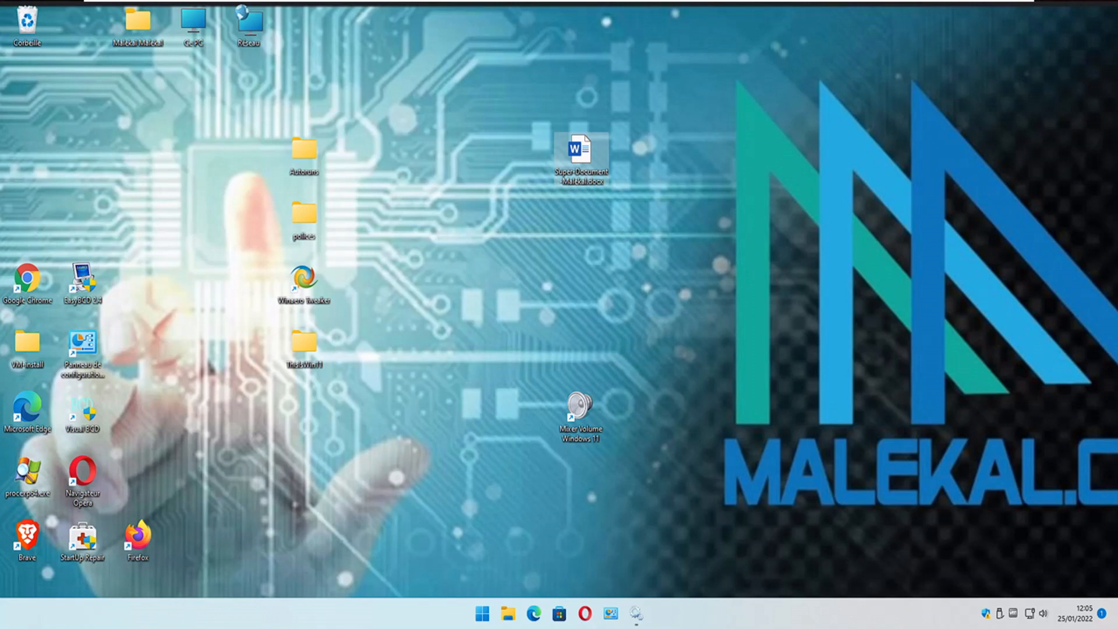
- View the screenshot of the "Windows ne trouve pas" error in IrfanView and minimize its window
drag(680, 237, 472, 129)
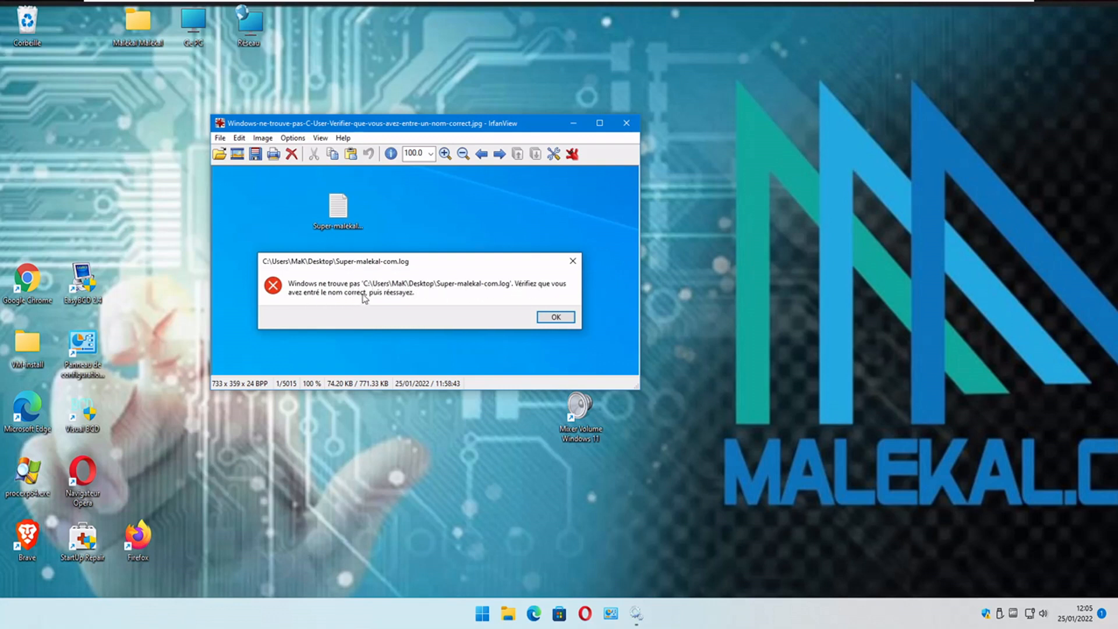
click(573, 123)
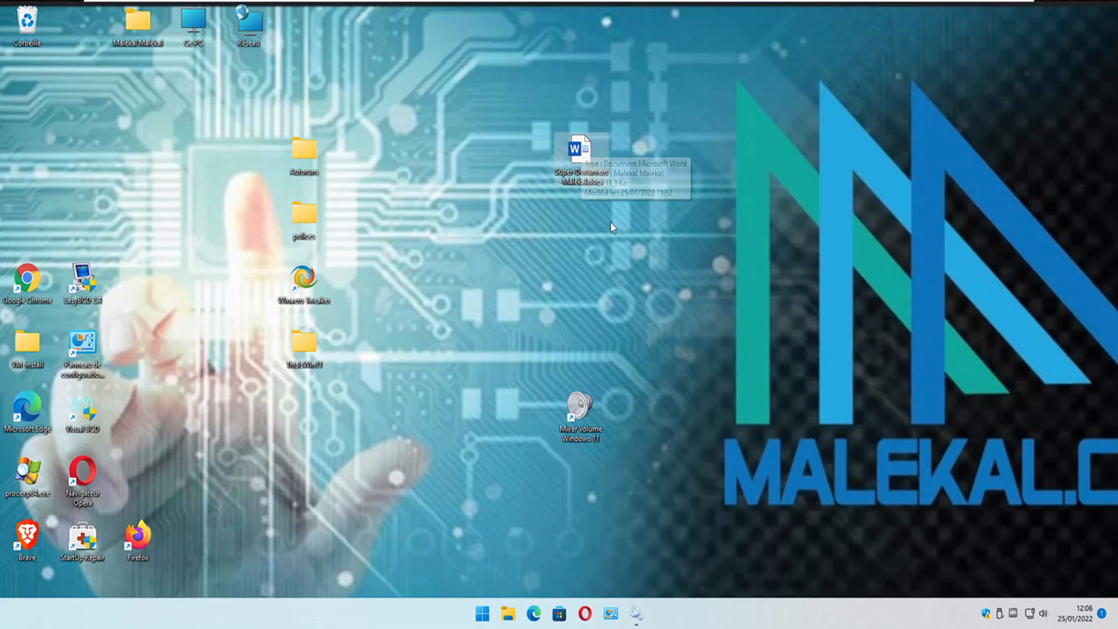
- Open Super-Document-Malekal.docx once with OpenOffice Writer instead of Word, close Writer and dismiss the security notification
right_click(588, 172)
mouse_move(638, 235)
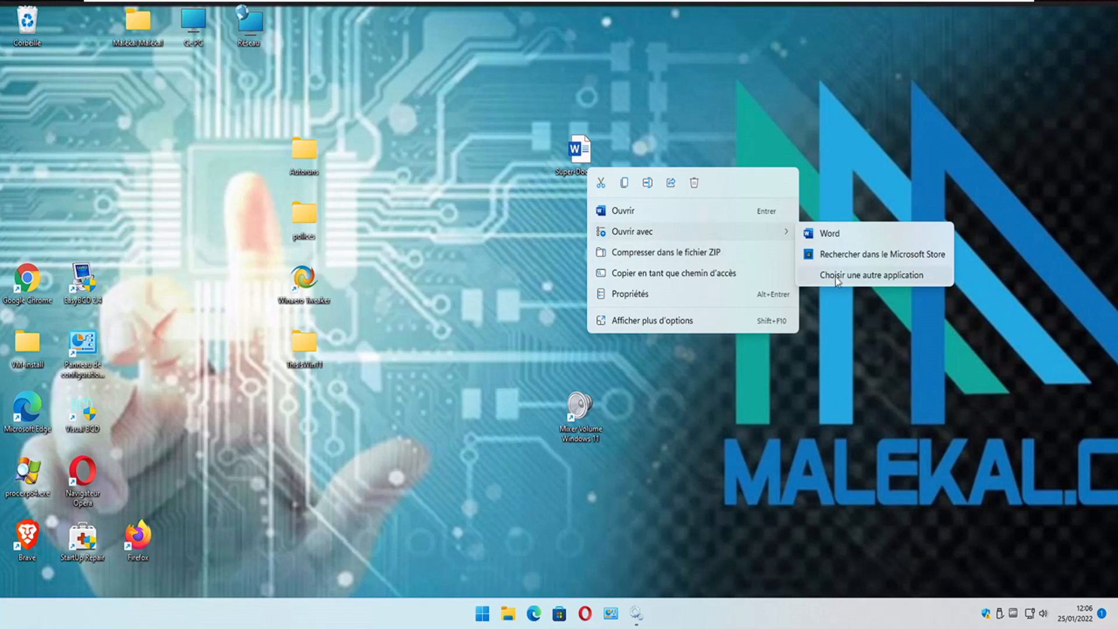
click(875, 277)
click(550, 296)
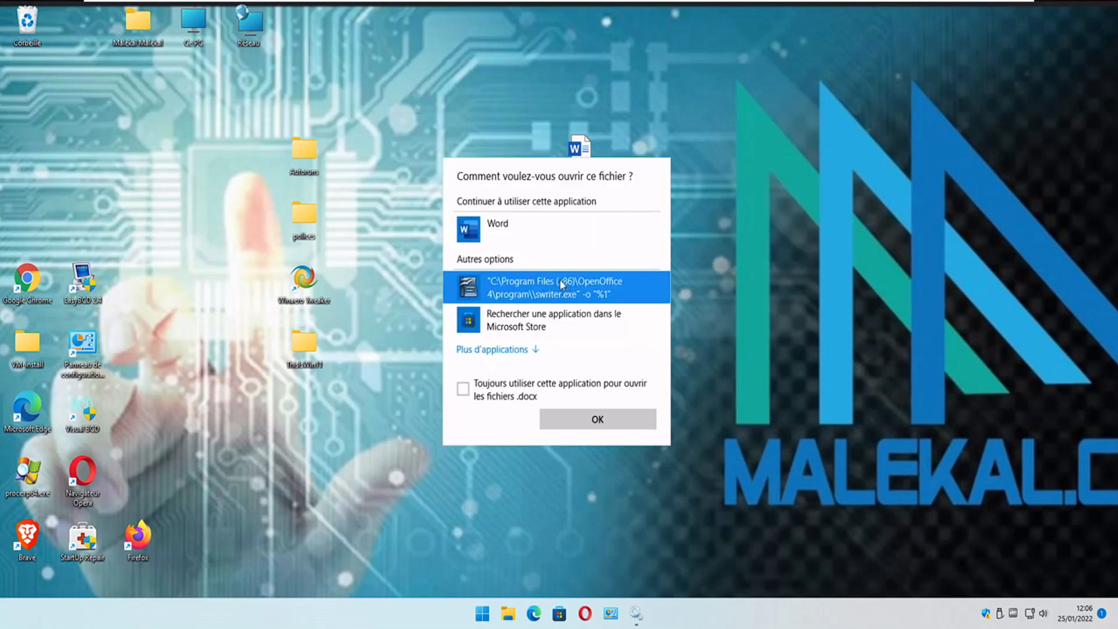
click(579, 419)
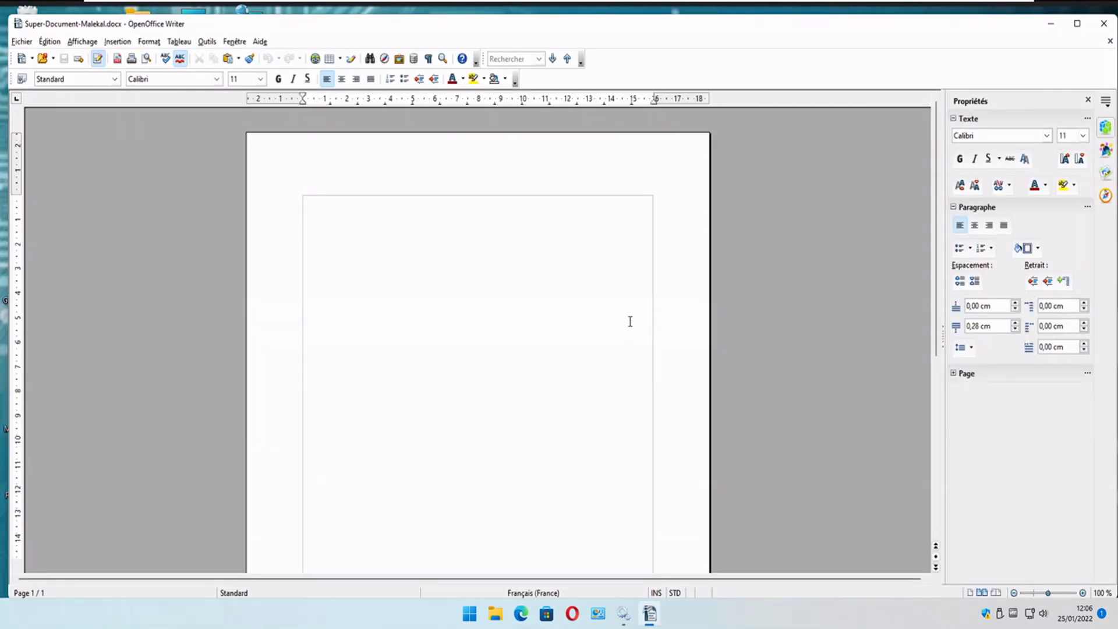
click(1103, 23)
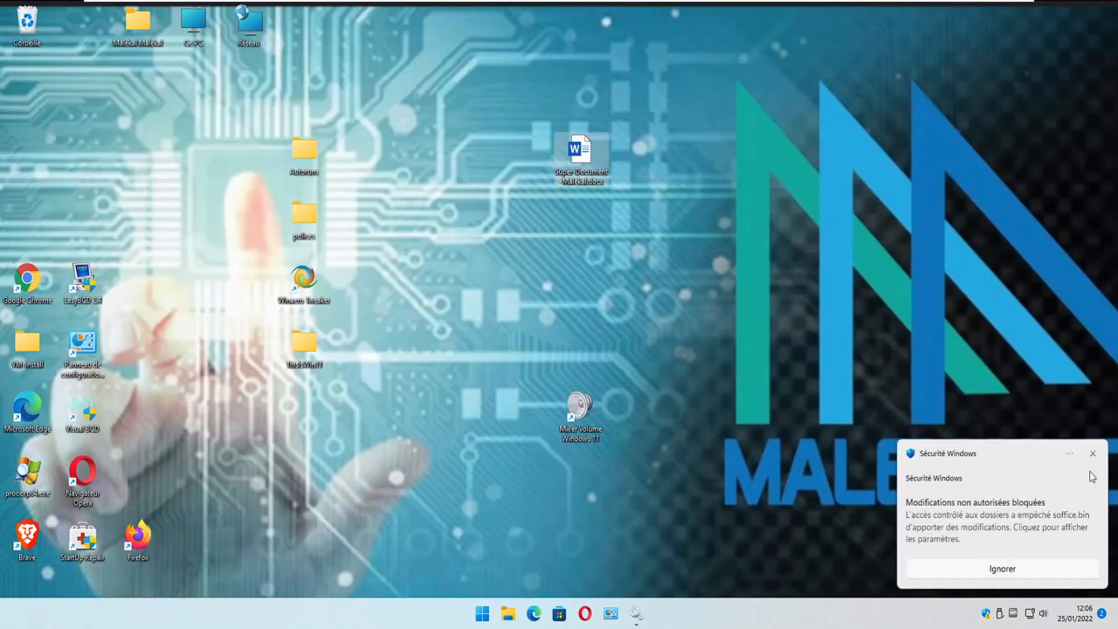
click(1092, 455)
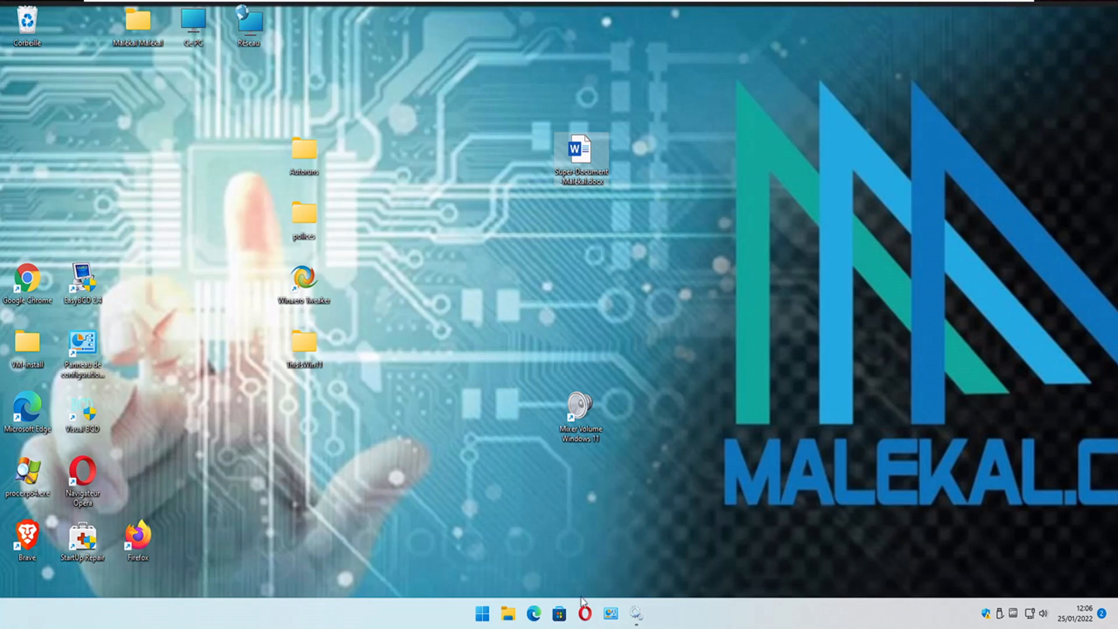
- Launch the Registry Editor by running regedit, authorise it to make changes and maximize its window
right_click(484, 618)
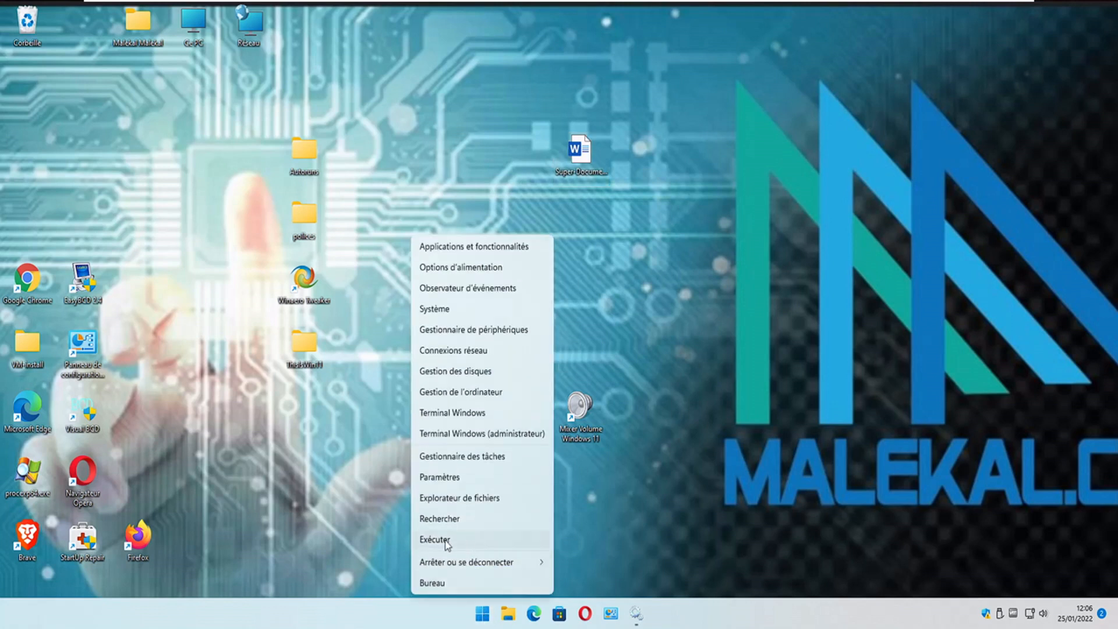
click(470, 542)
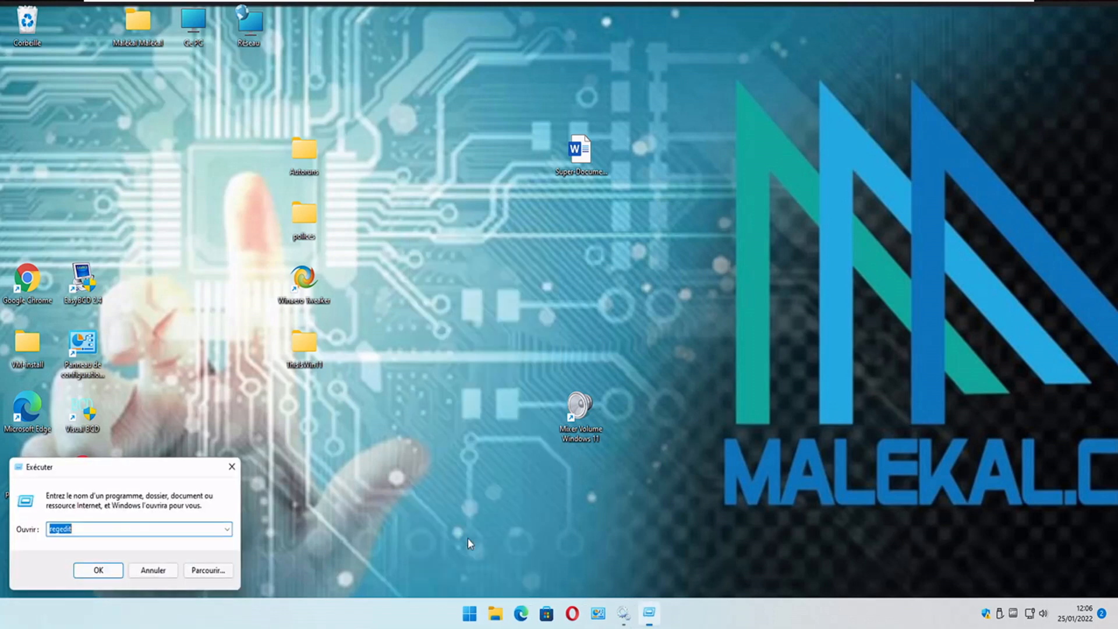
drag(161, 467, 605, 331)
click(558, 393)
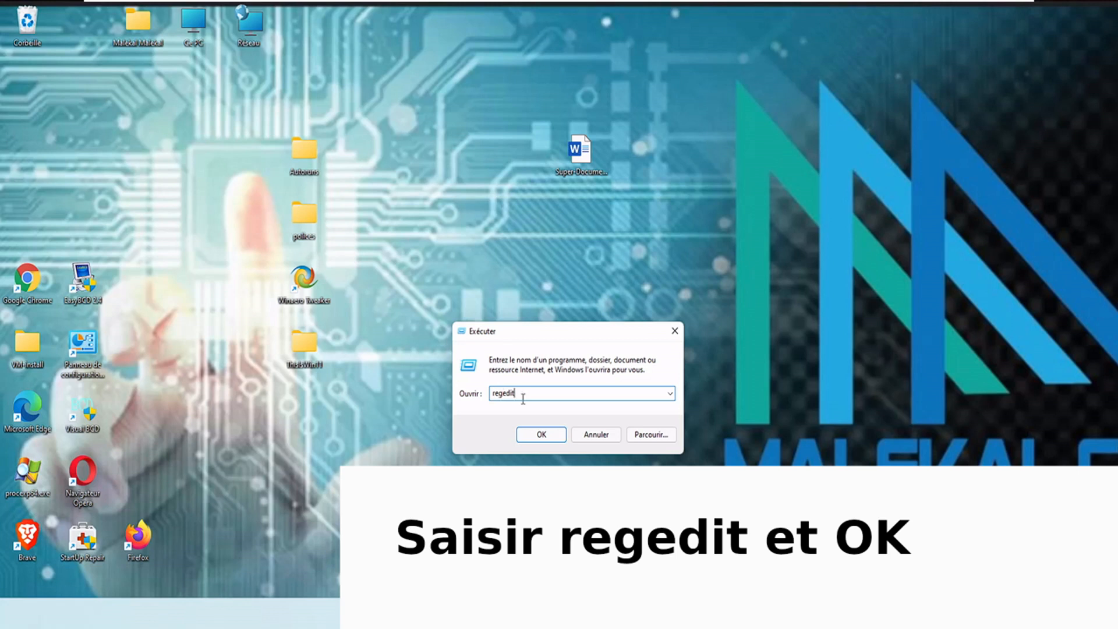
click(541, 434)
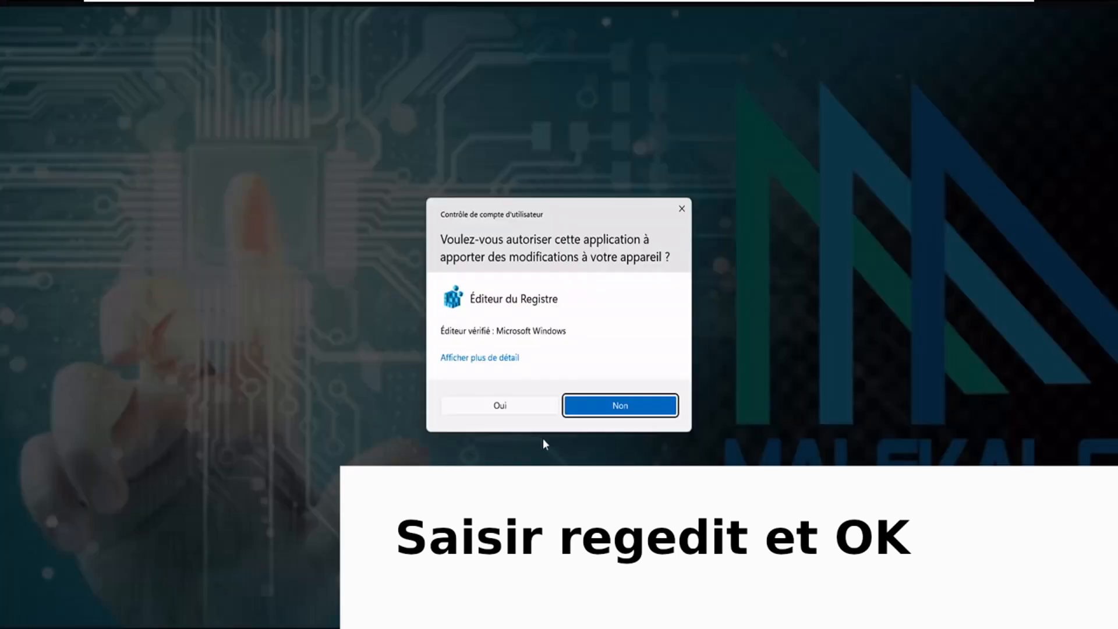
click(492, 412)
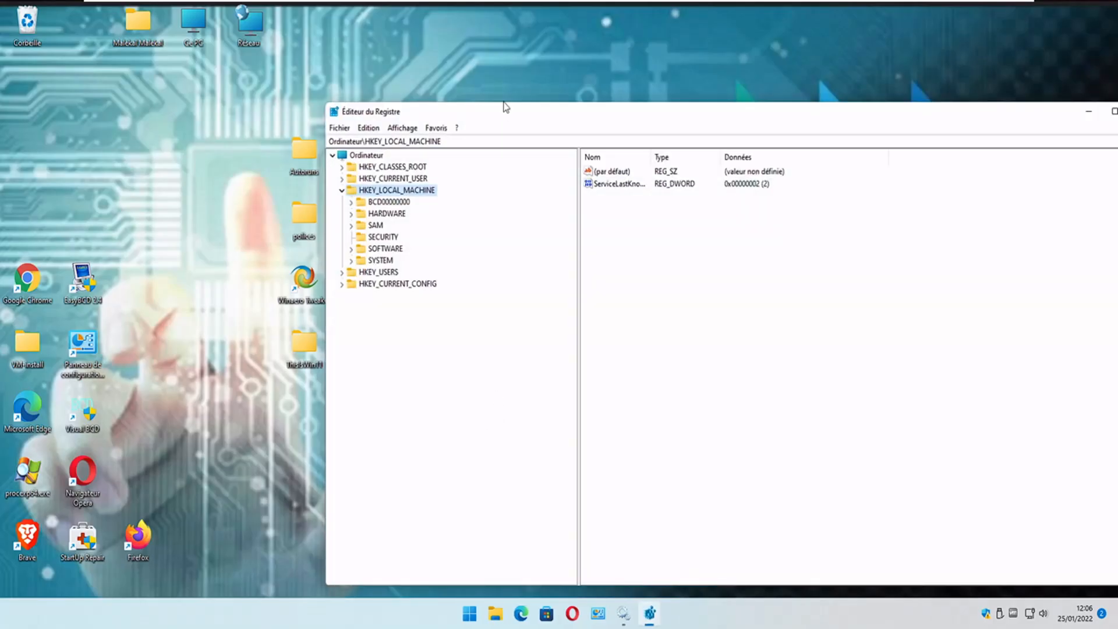
double_click(500, 115)
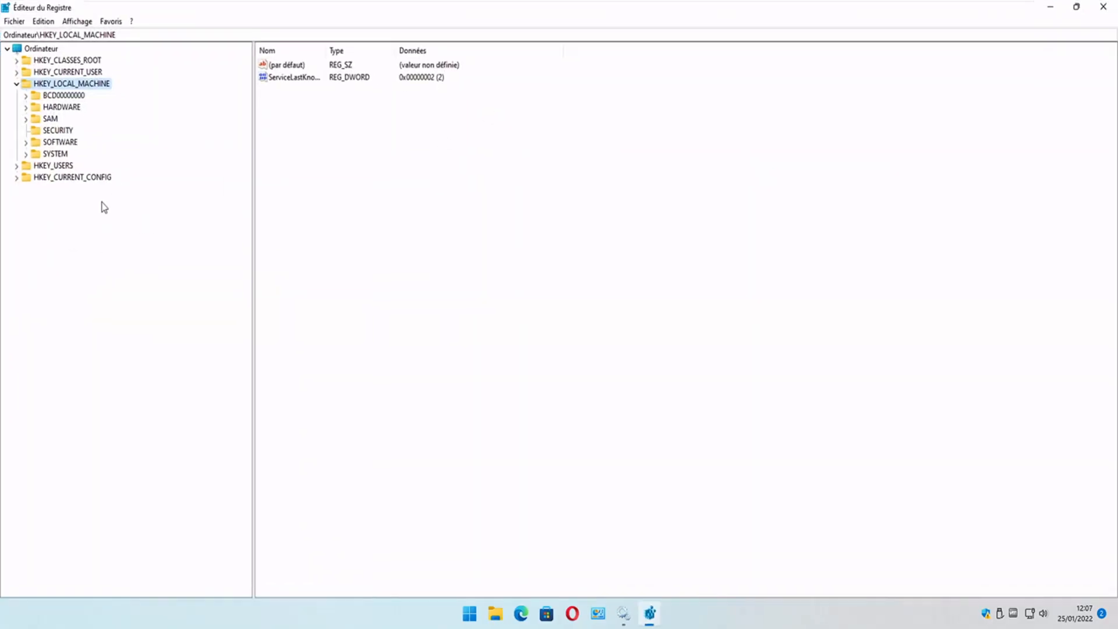
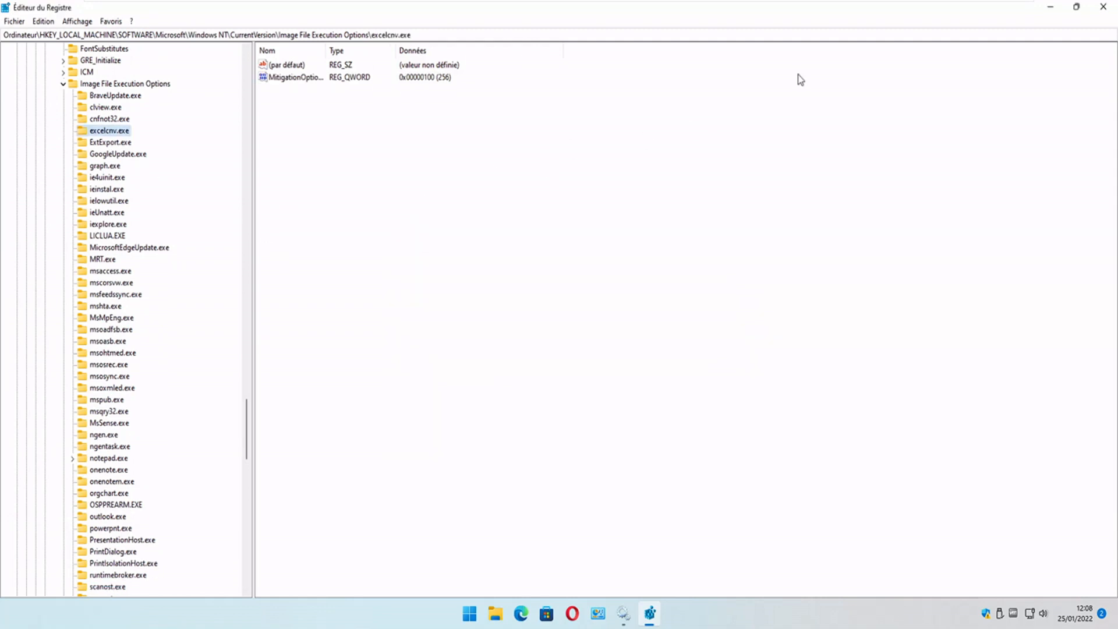
- Minimize the Registry Editor, open Super-Document-Malekal.docx in Word, dismiss the product key request and close Word
click(1051, 7)
double_click(582, 156)
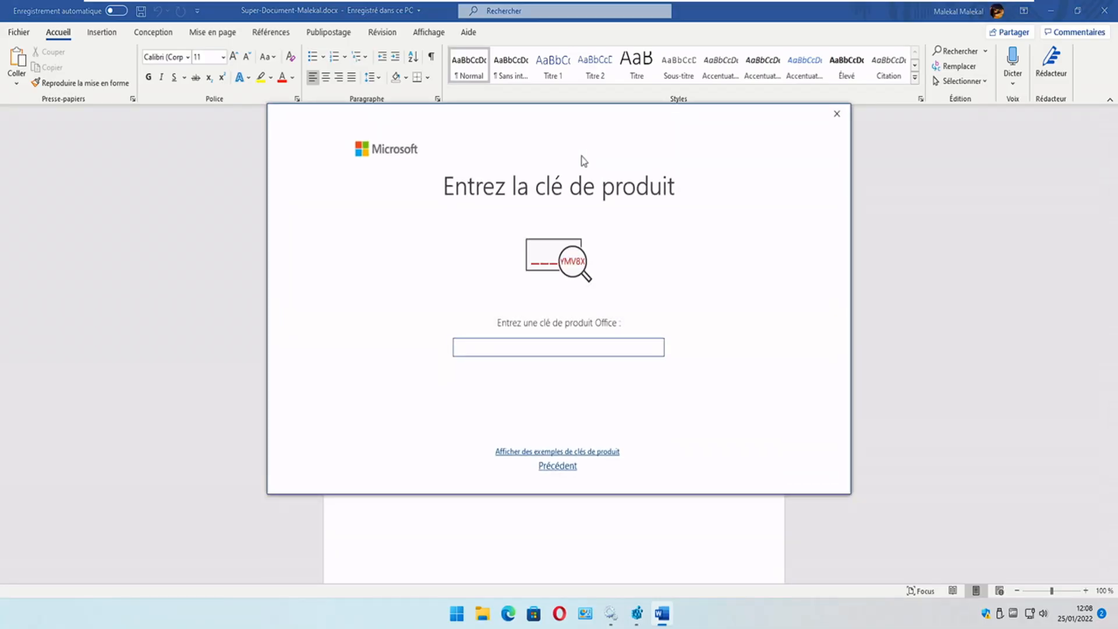
click(837, 114)
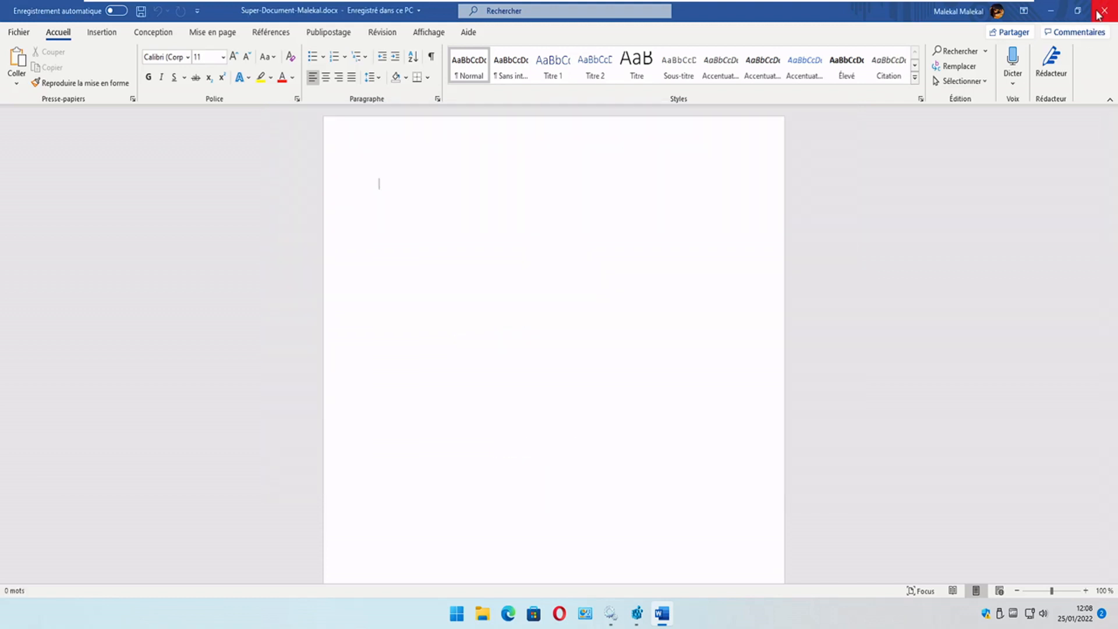
click(1097, 13)
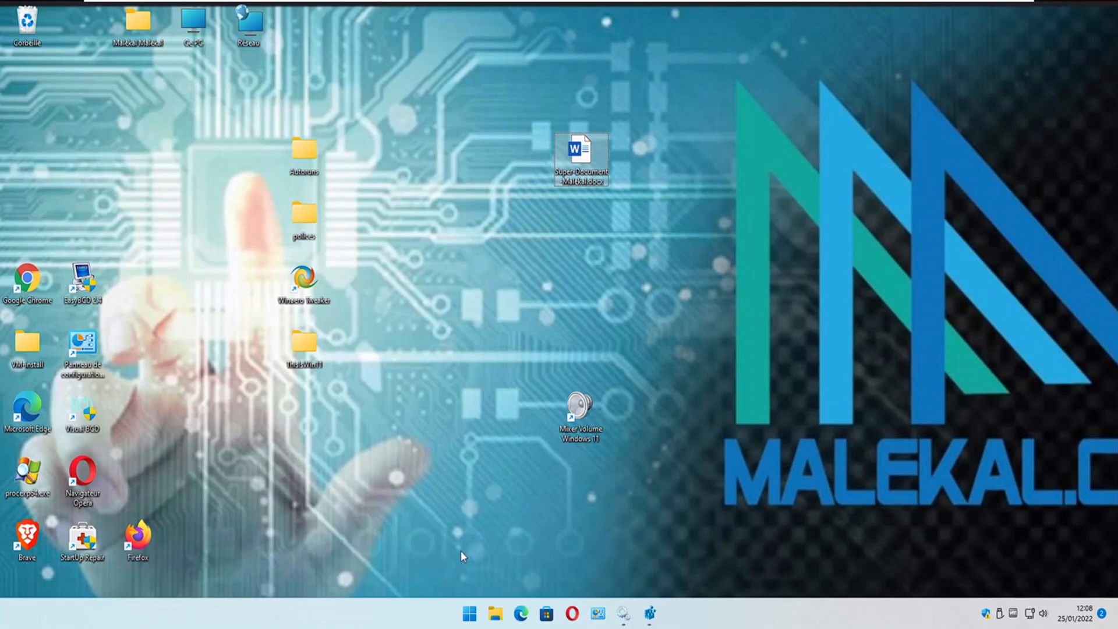
- Open the user accounts manager by running netplwiz and move its window toward the middle of the desktop
right_click(473, 617)
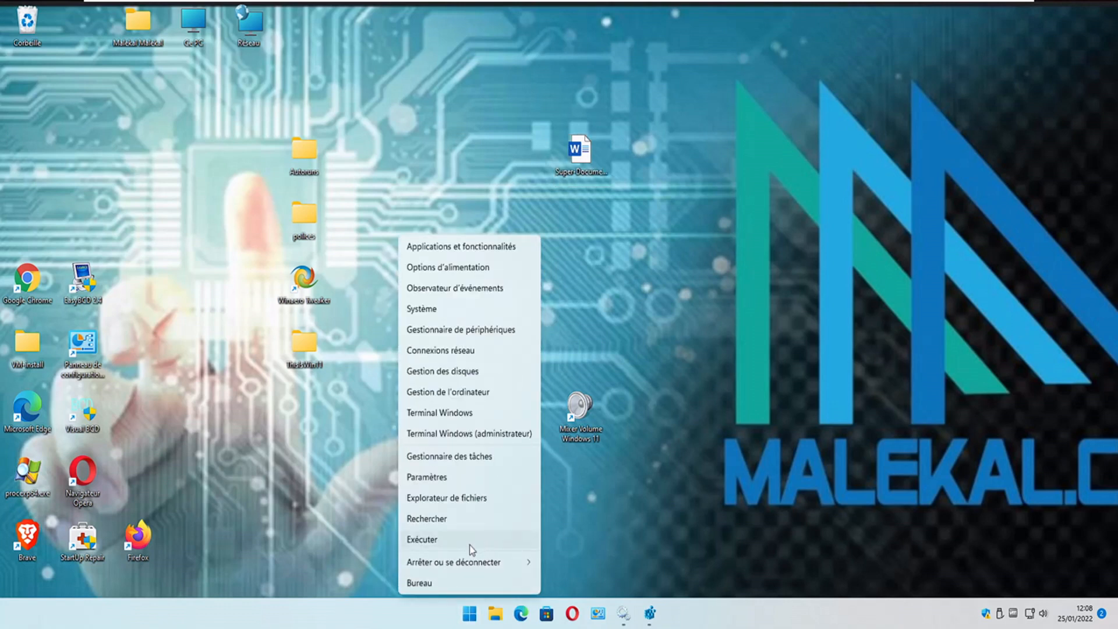
click(469, 543)
text(netp)
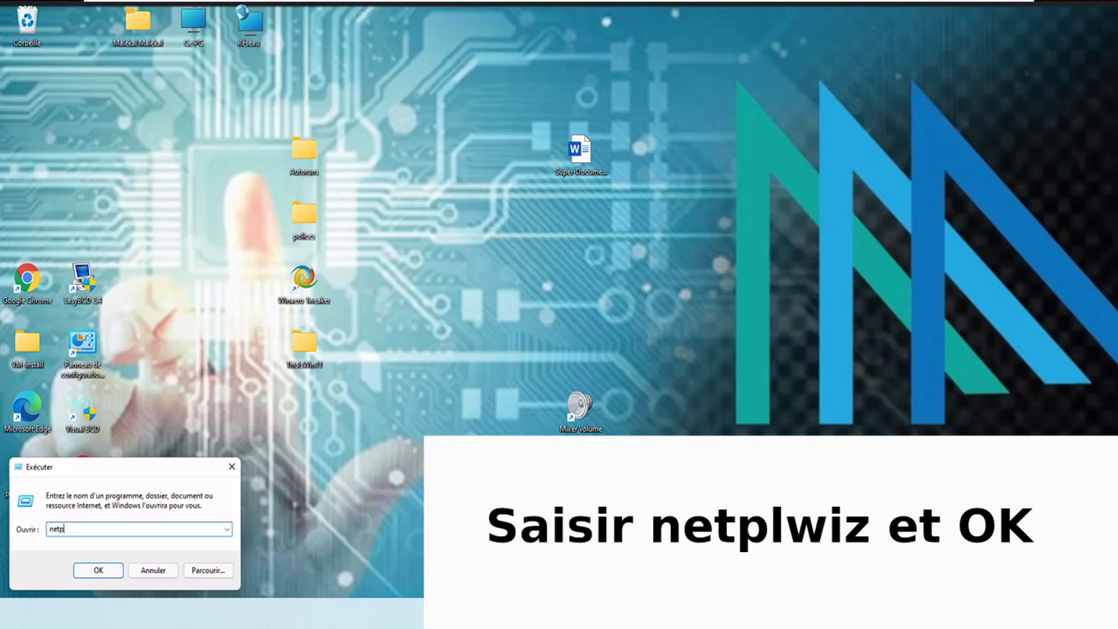
text(lwiz)
key(Return)
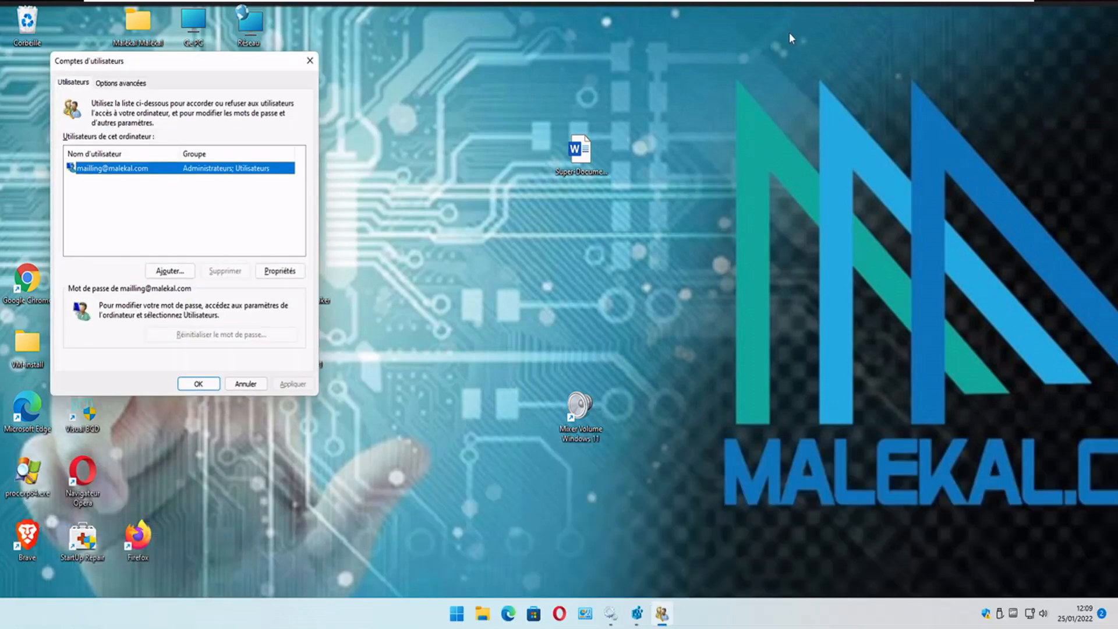
drag(159, 62, 421, 69)
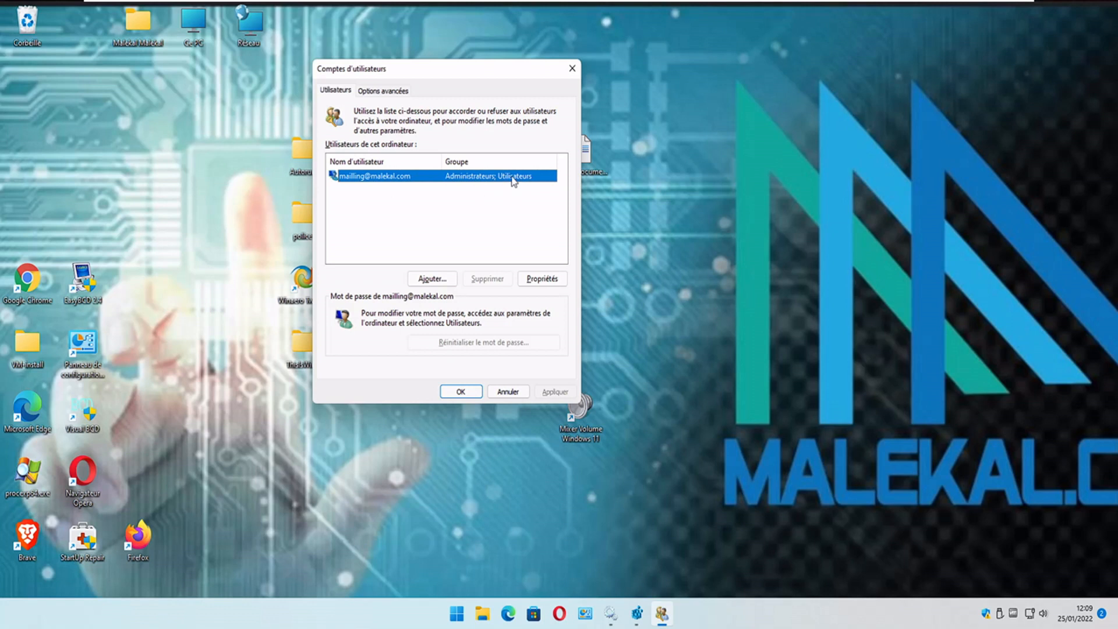
- Start adding a new user without a Microsoft account, choosing a local account
click(453, 278)
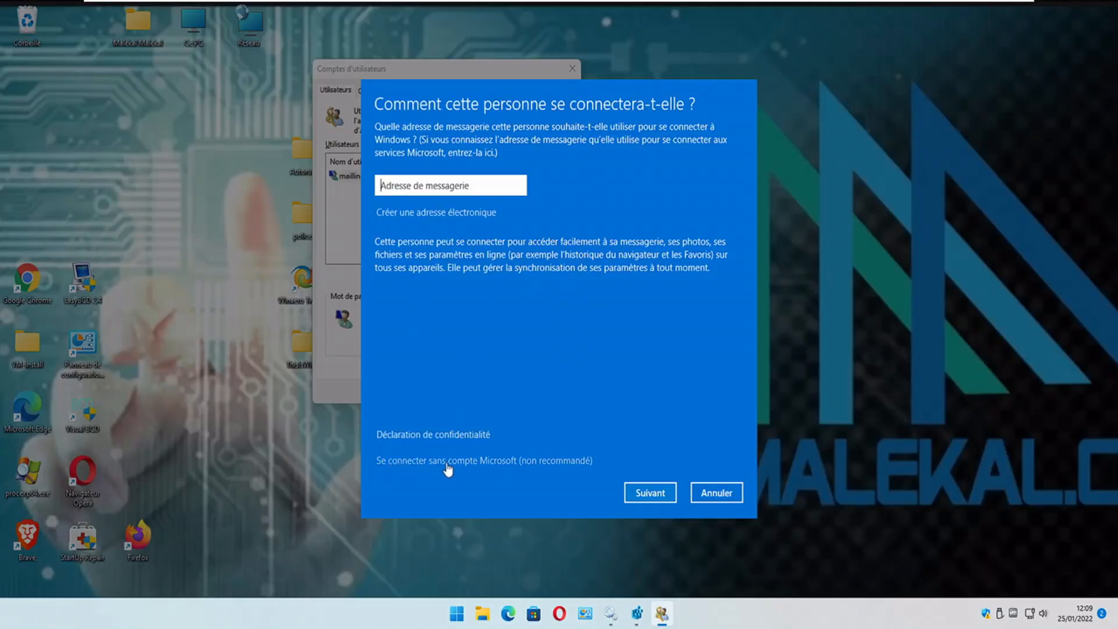
click(516, 461)
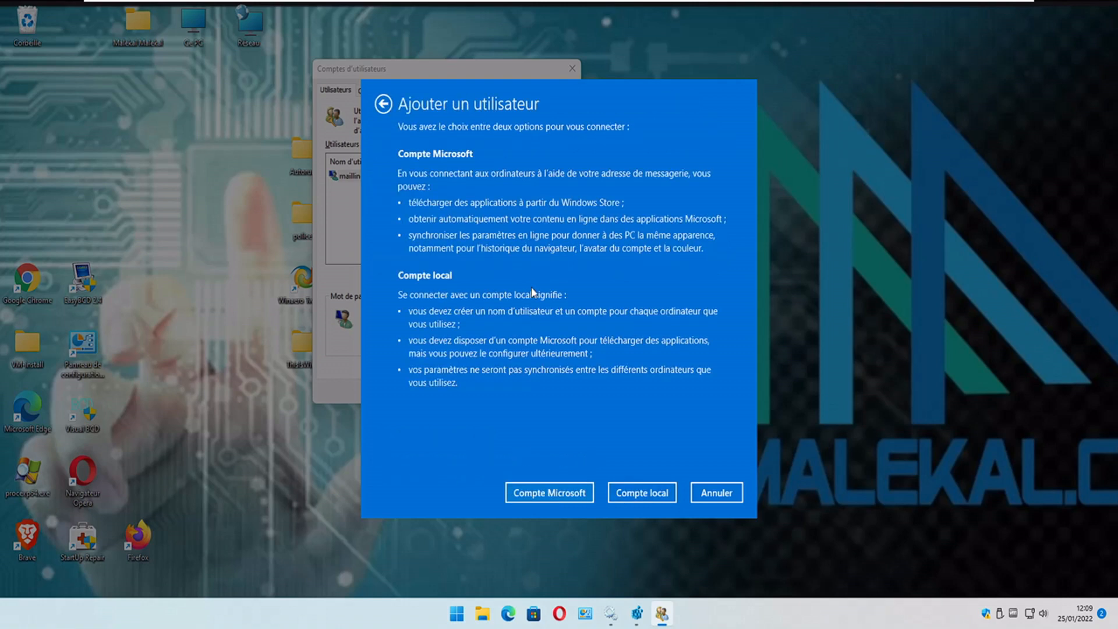
click(646, 496)
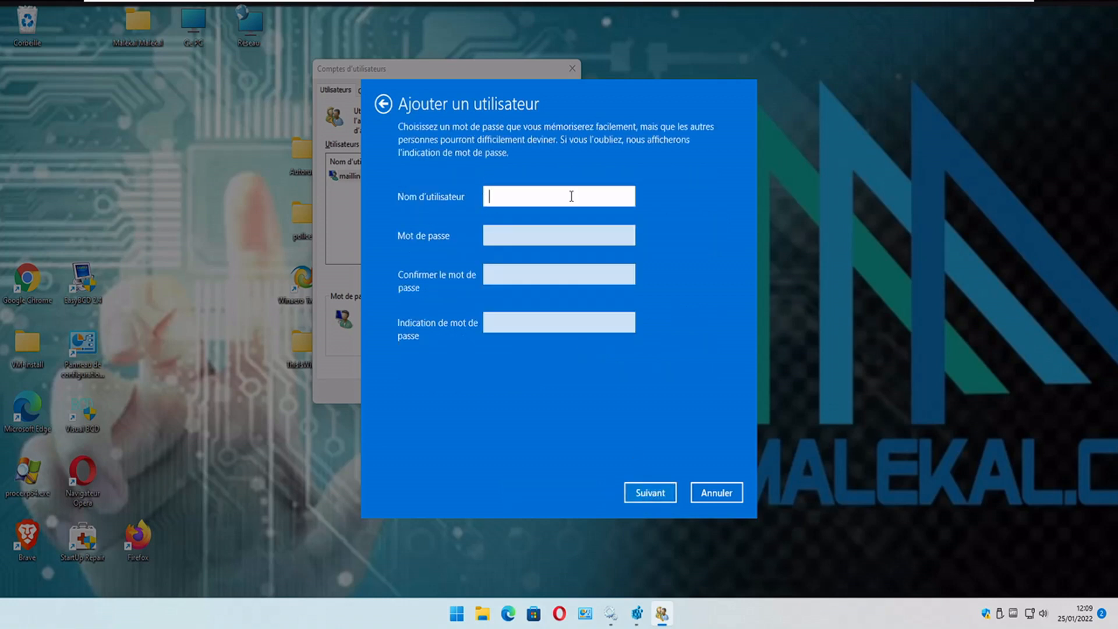
- Create the local user MaK2, entering and confirming the account password and setting the password hint to sdsdfdsf
text(MaK2)
click(543, 235)
text(a)
click(539, 271)
text(a)
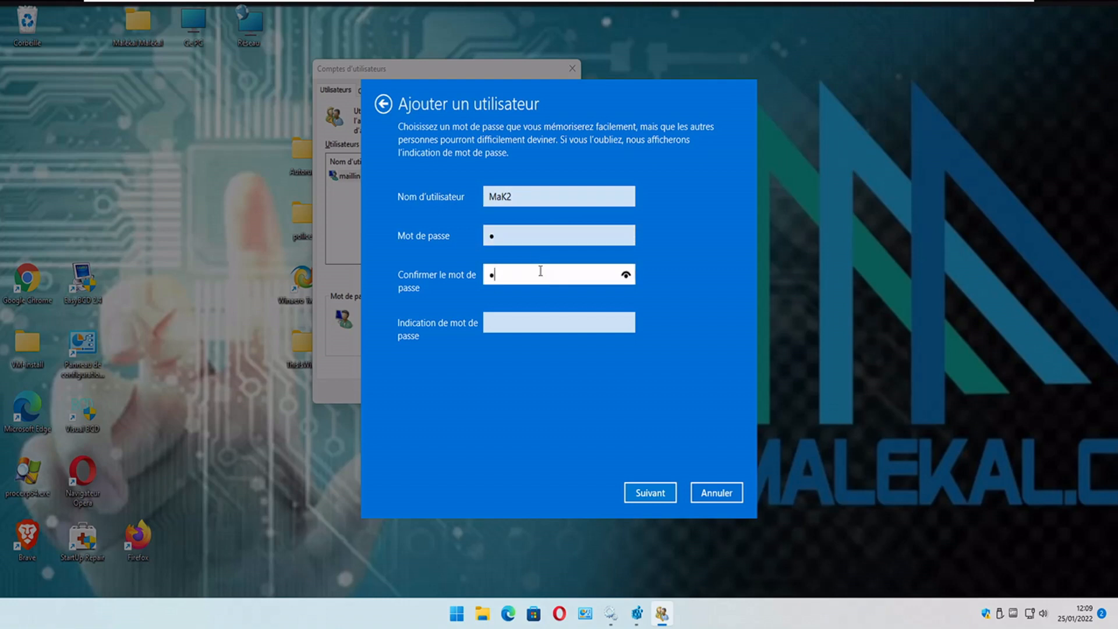
click(542, 325)
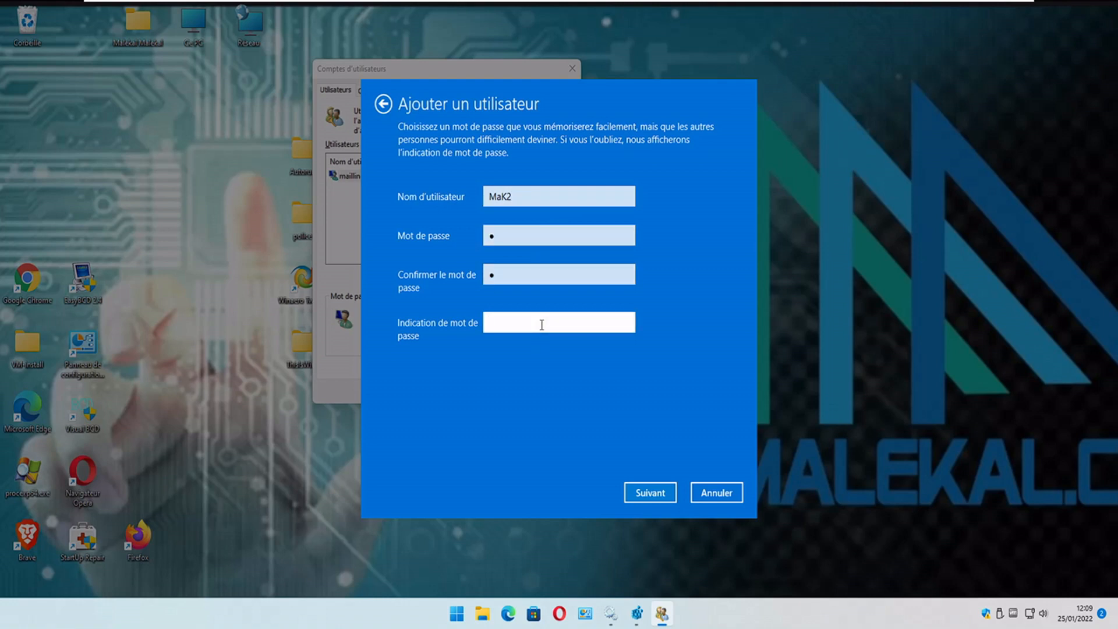
text(sdsdfdsf)
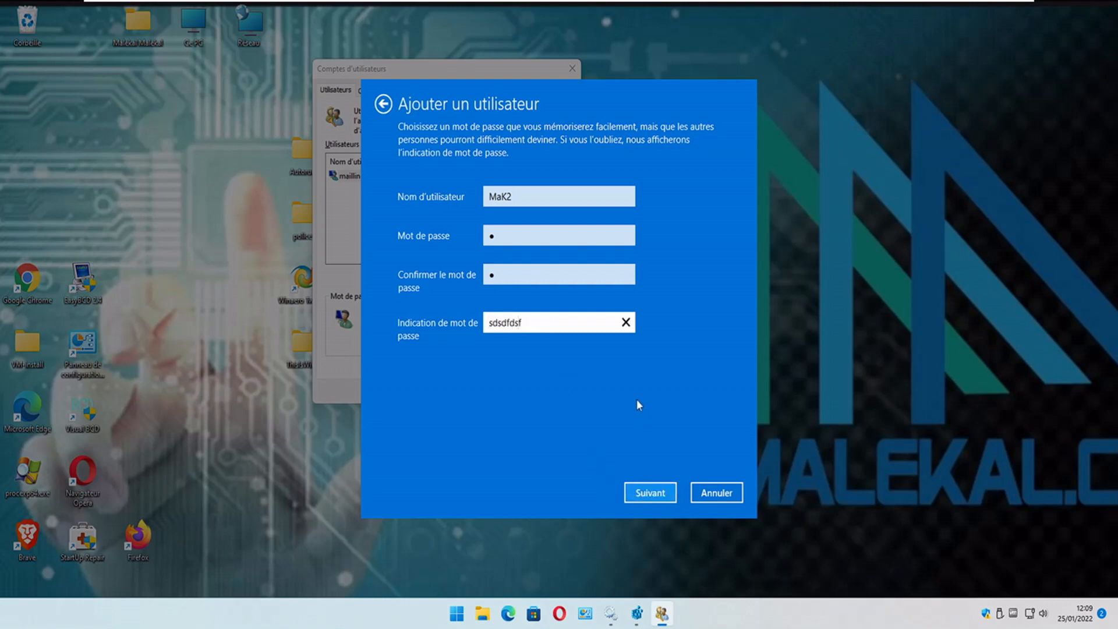
click(657, 499)
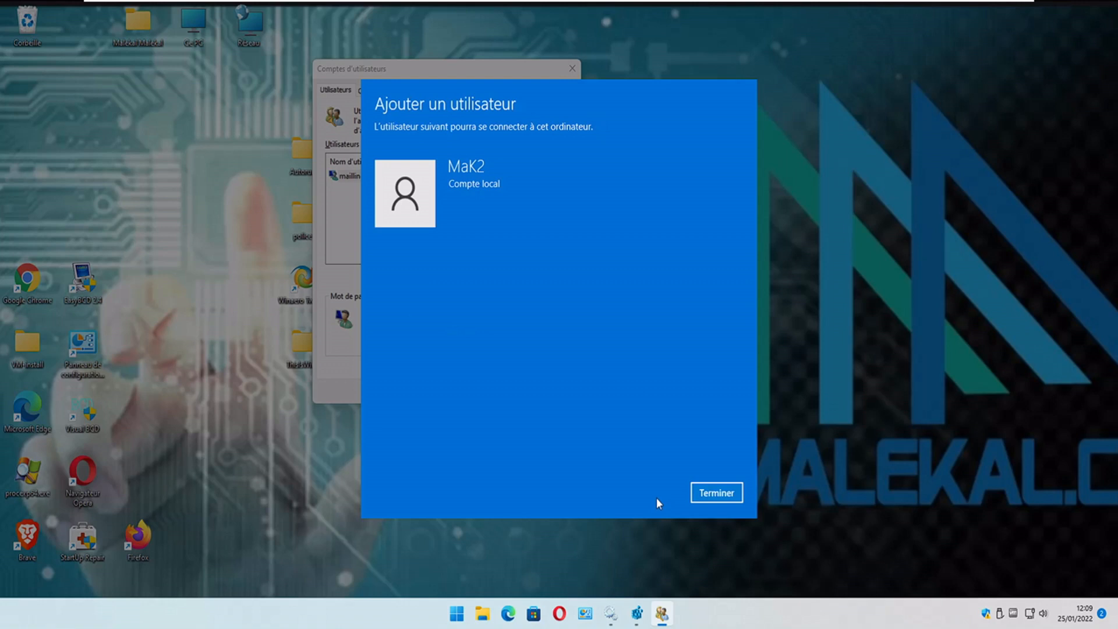
click(721, 495)
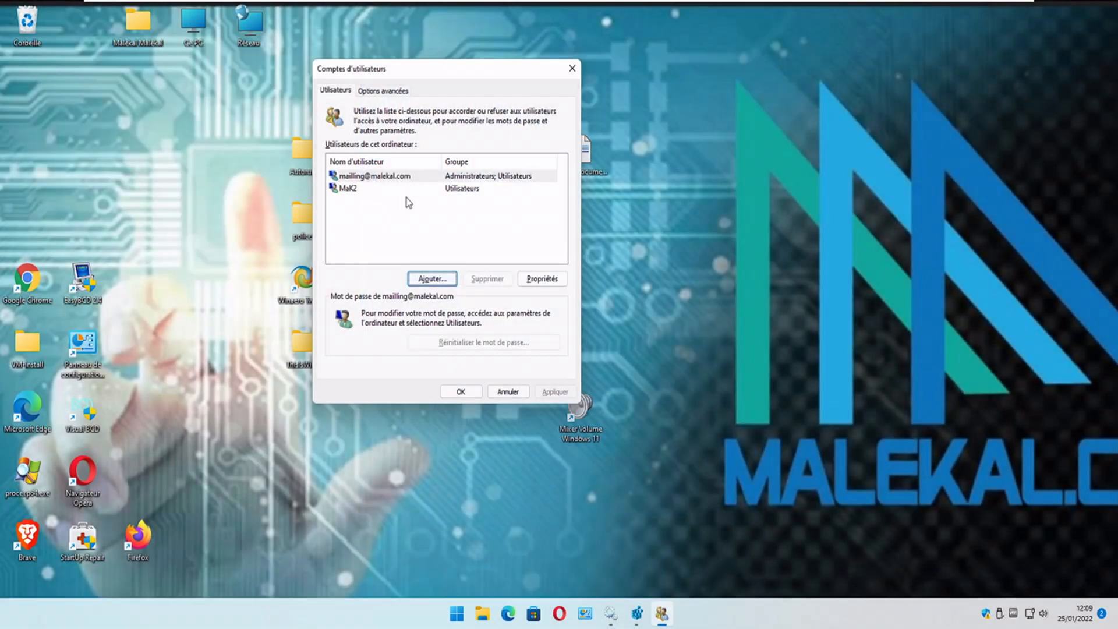
- Give the MaK2 account the Administrateur access level in its group membership, apply it and close the user accounts manager
click(463, 190)
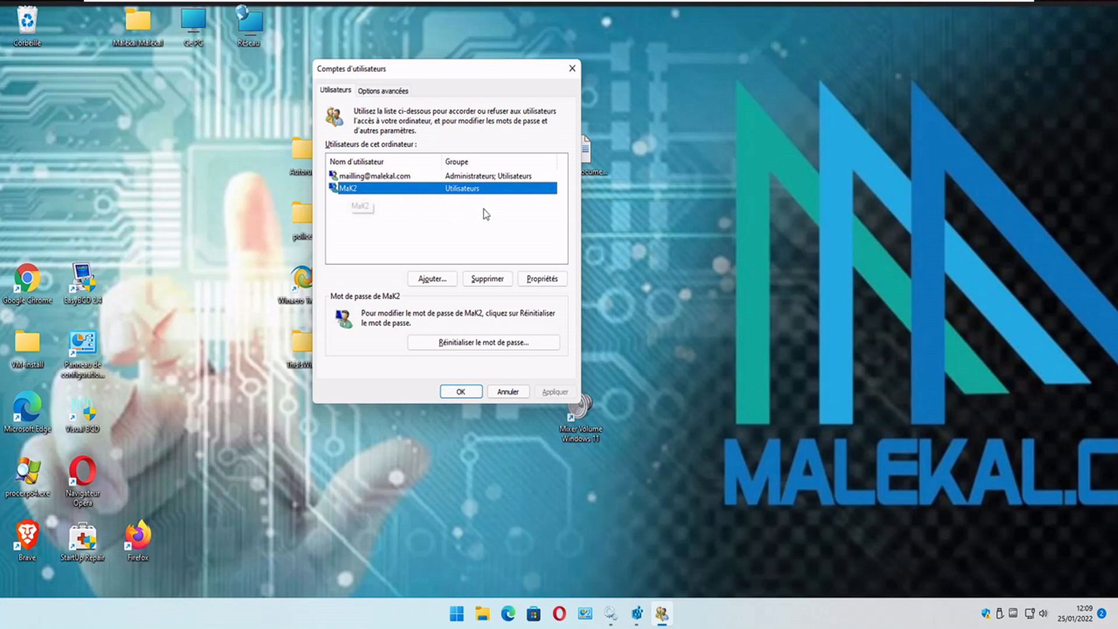
click(542, 279)
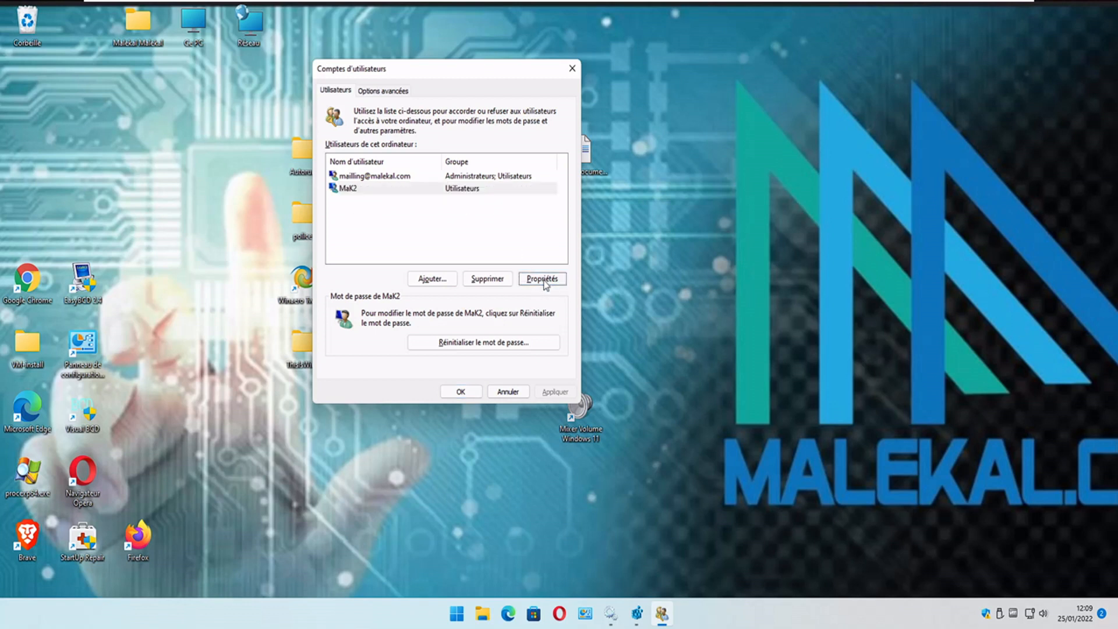
click(393, 141)
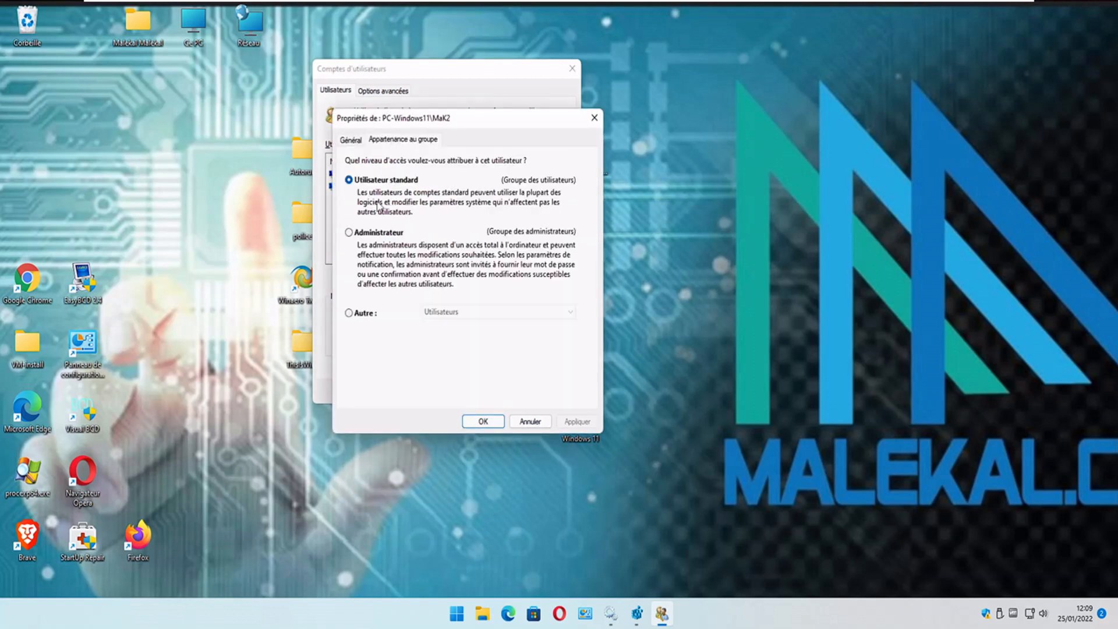
click(372, 233)
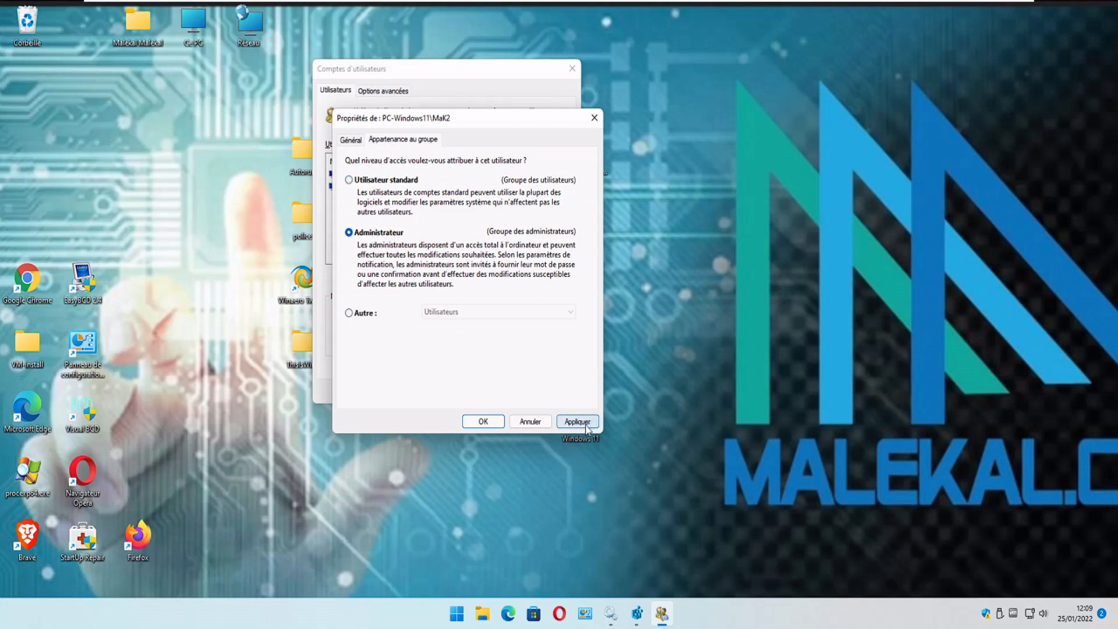
click(483, 422)
click(478, 394)
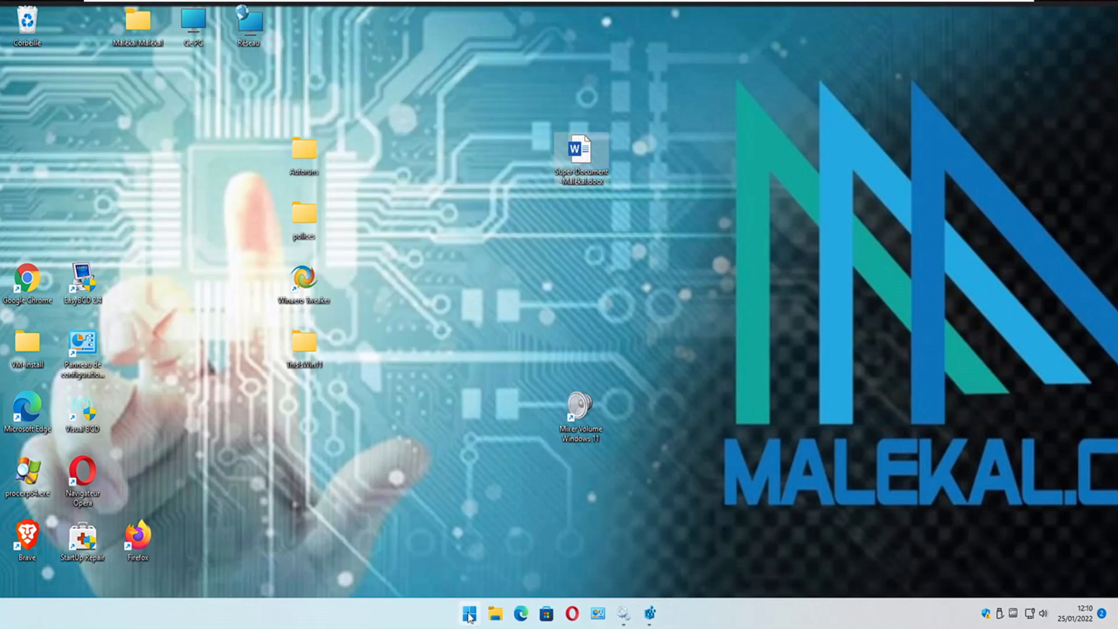
- Display the shut down and sign-out options, including Se déconnecter, and dismiss them without signing out
right_click(469, 613)
mouse_move(471, 568)
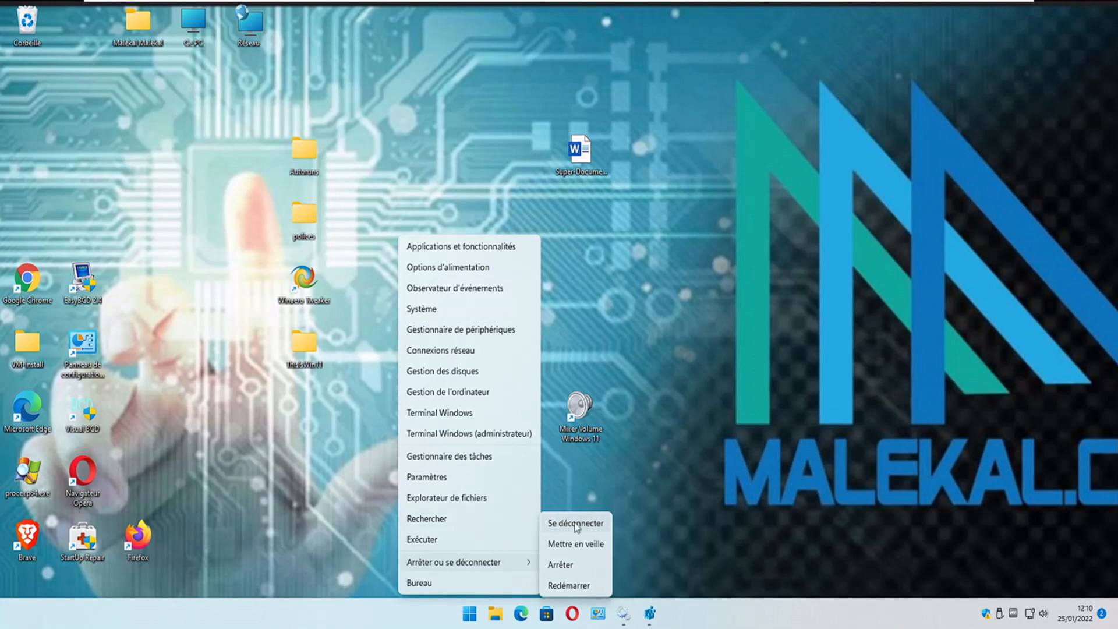
click(688, 398)
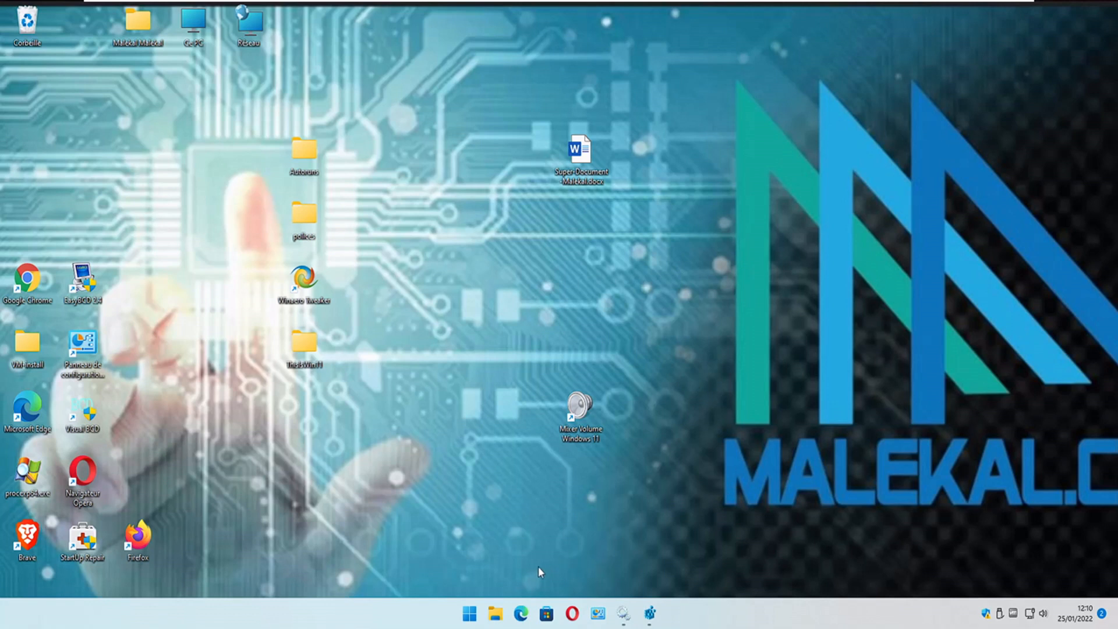
- Browse to the user profile folder maill in Utilisateurs on Disque local (C:), examine its subfolders and close File Explorer
click(495, 614)
click(495, 613)
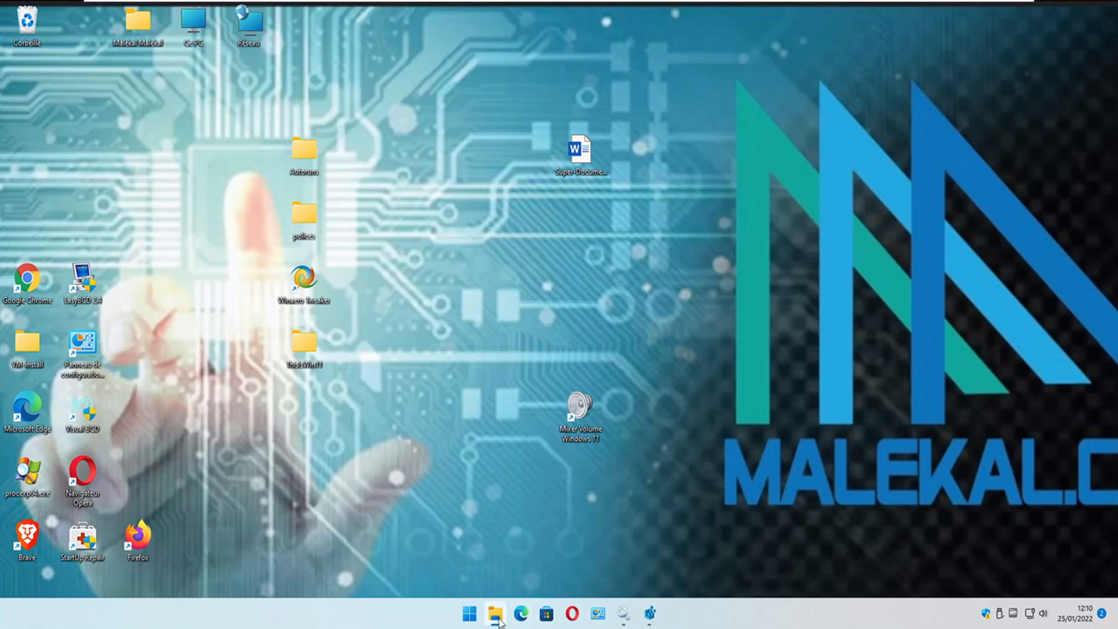
click(274, 407)
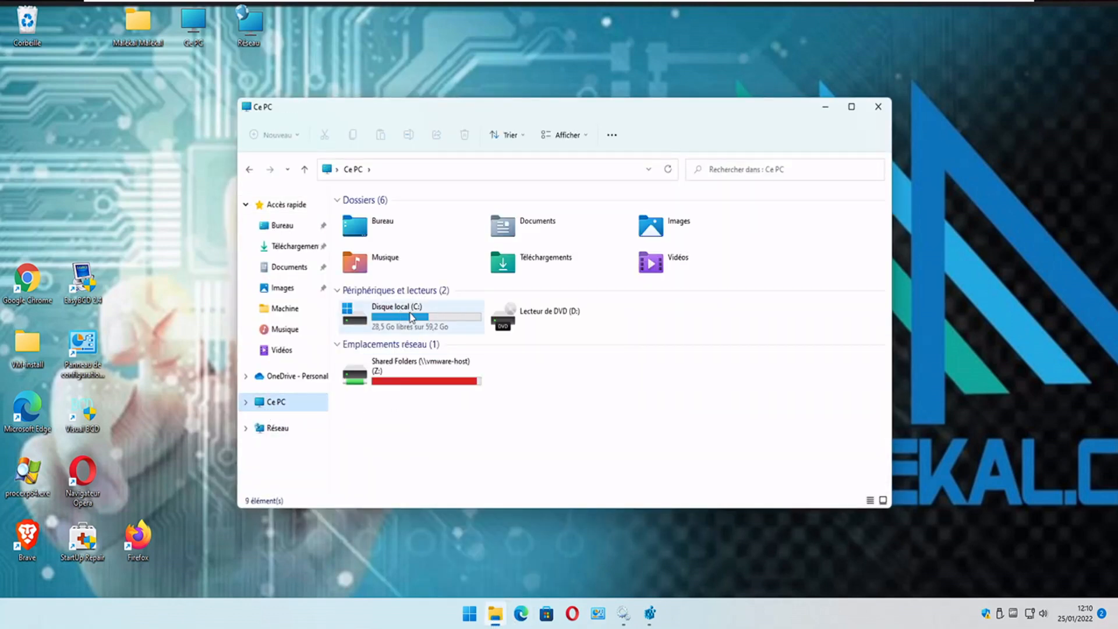
double_click(411, 315)
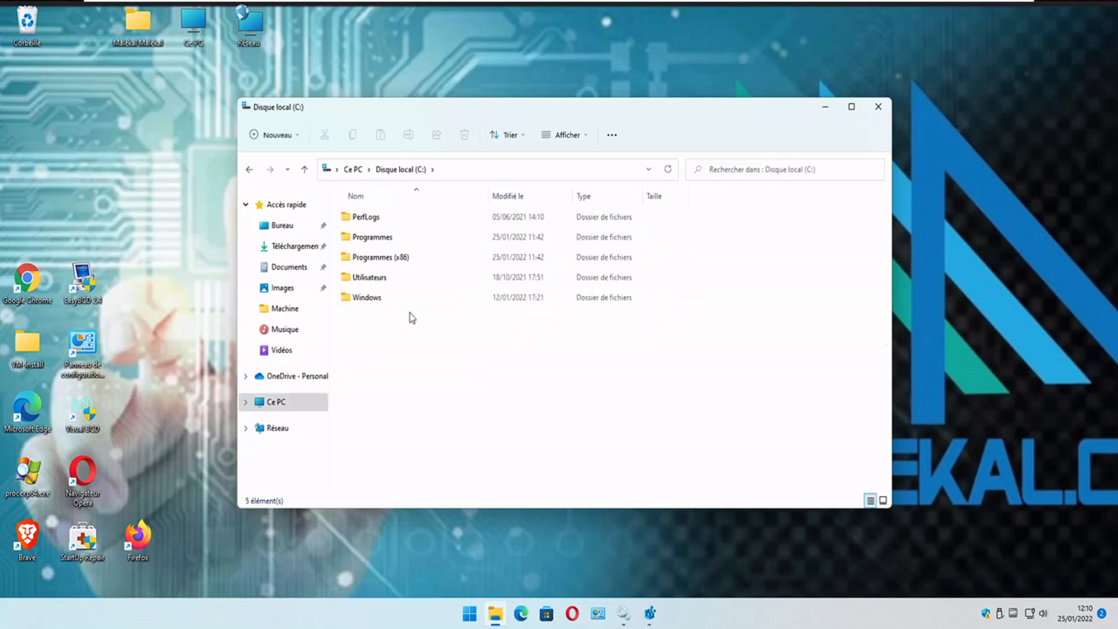
double_click(372, 279)
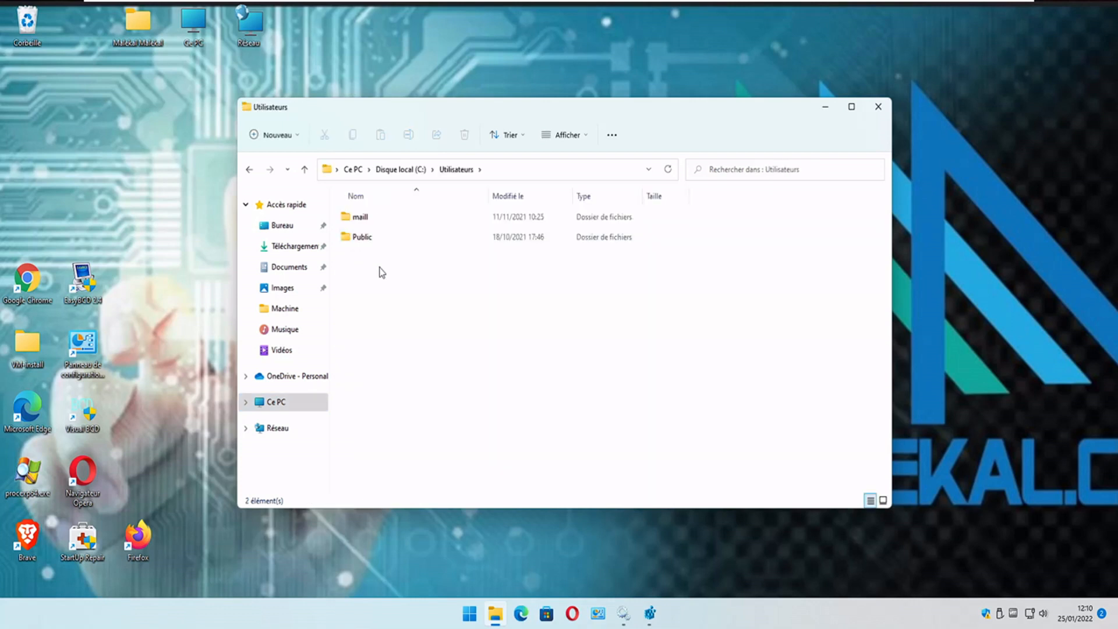
double_click(358, 219)
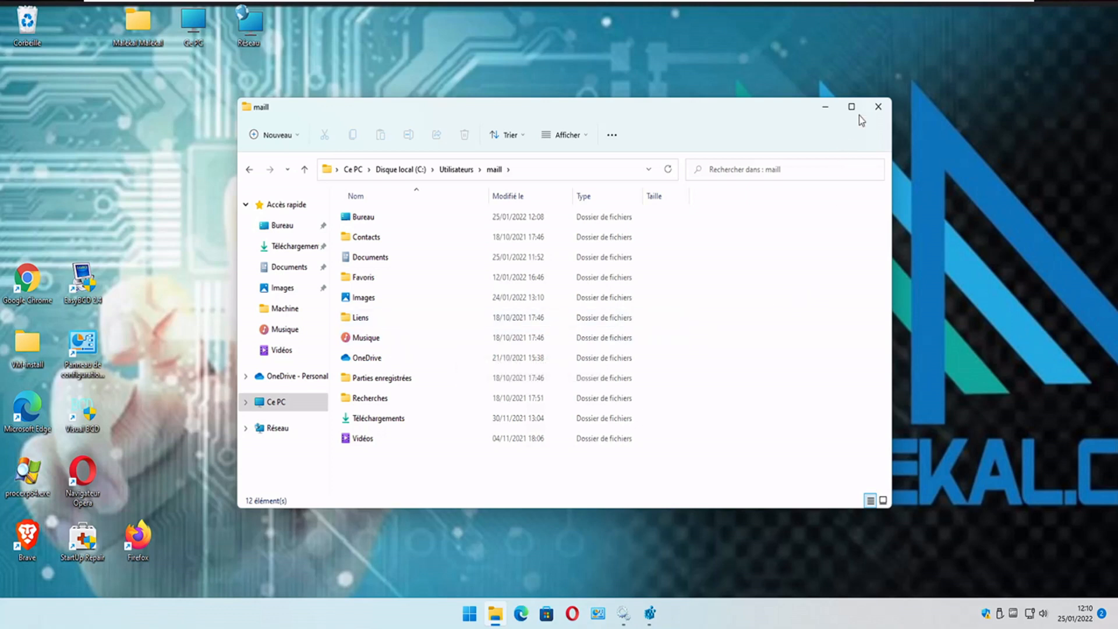
click(878, 107)
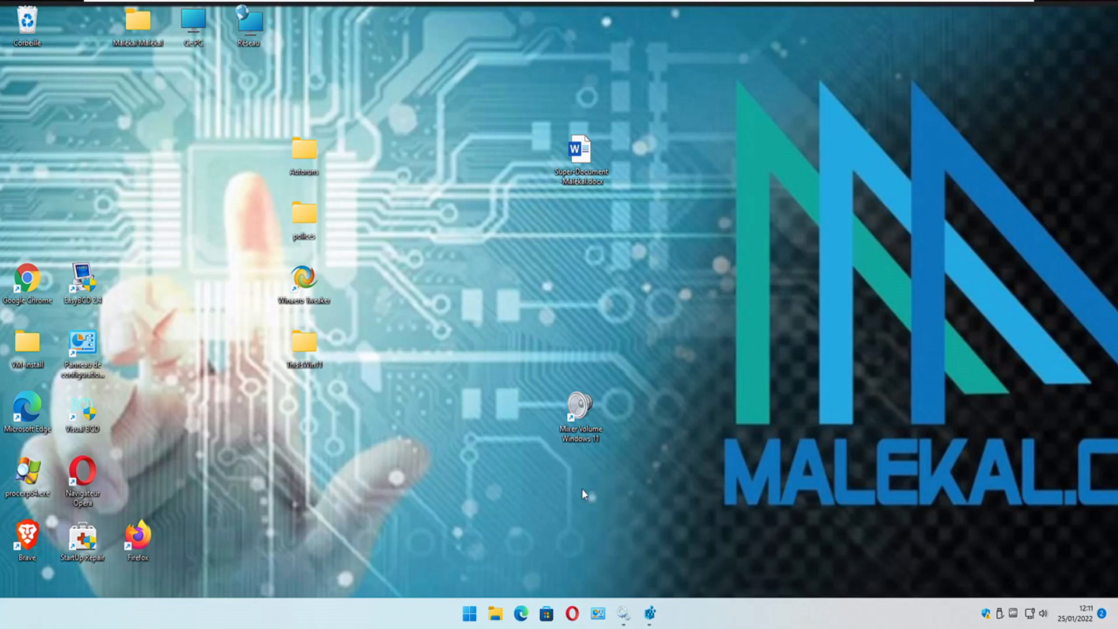
- Open the Start menu
click(470, 612)
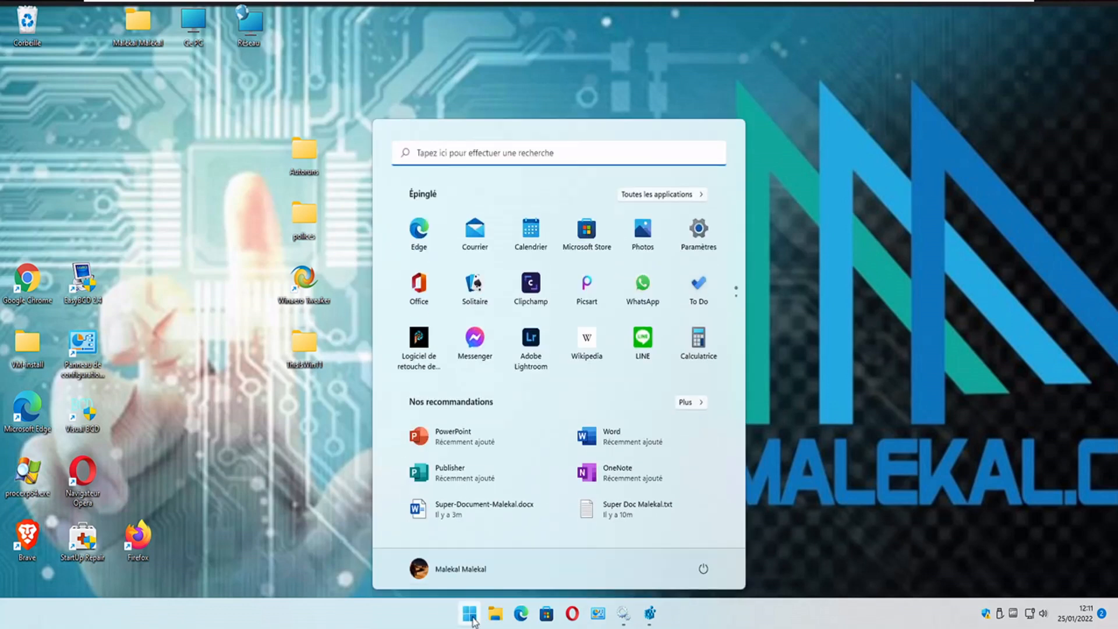